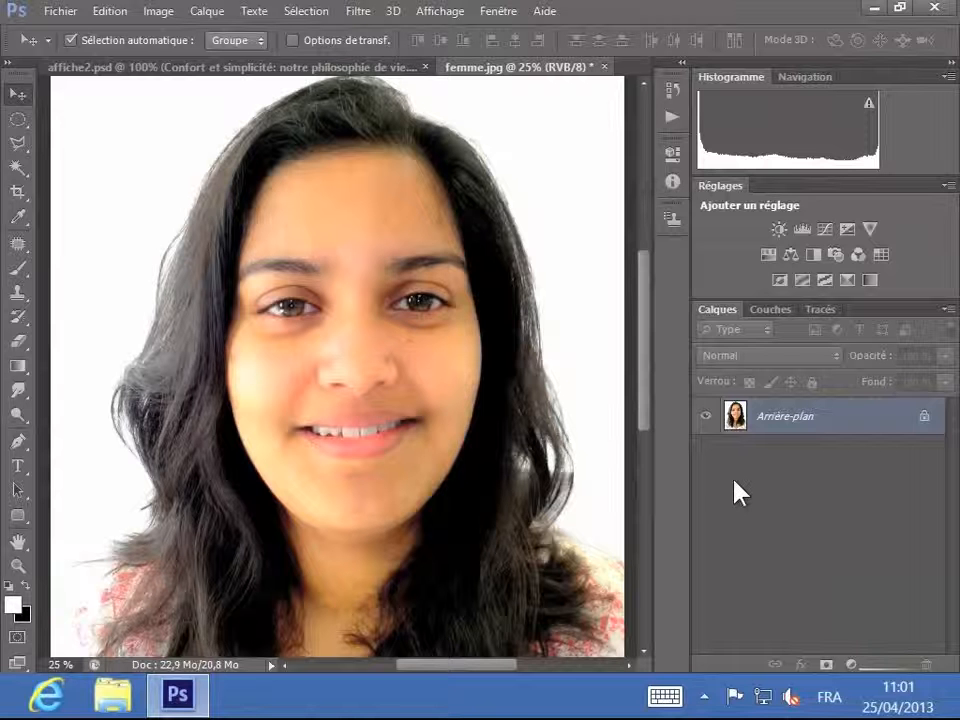
Duplicate the Arrière-plan layer within femme.jpg, keeping the suggested name
right_click(781, 423)
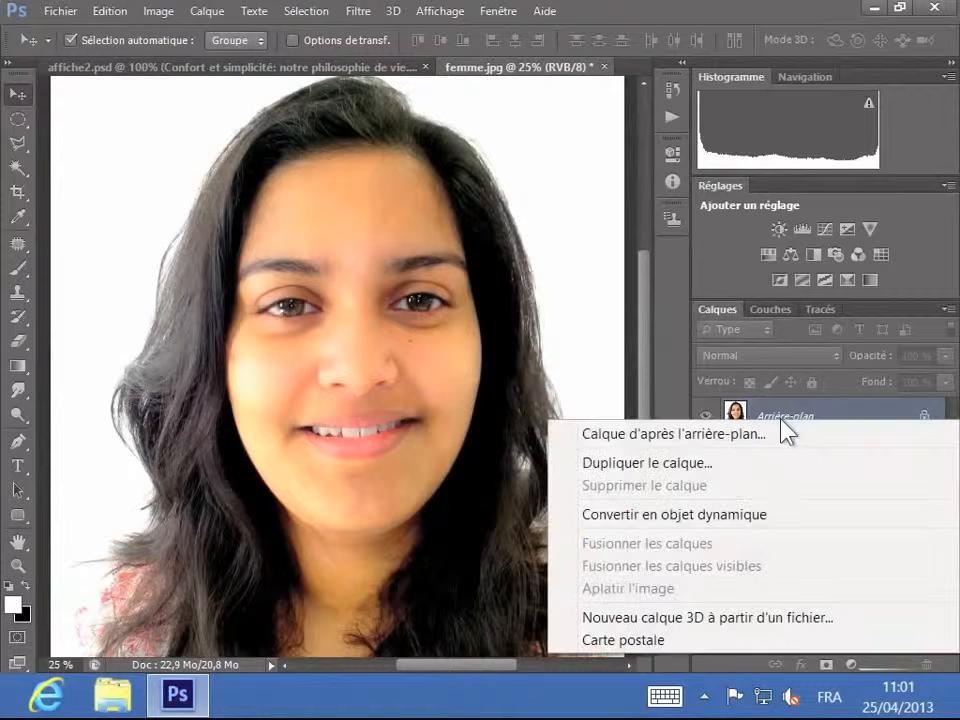
click(718, 464)
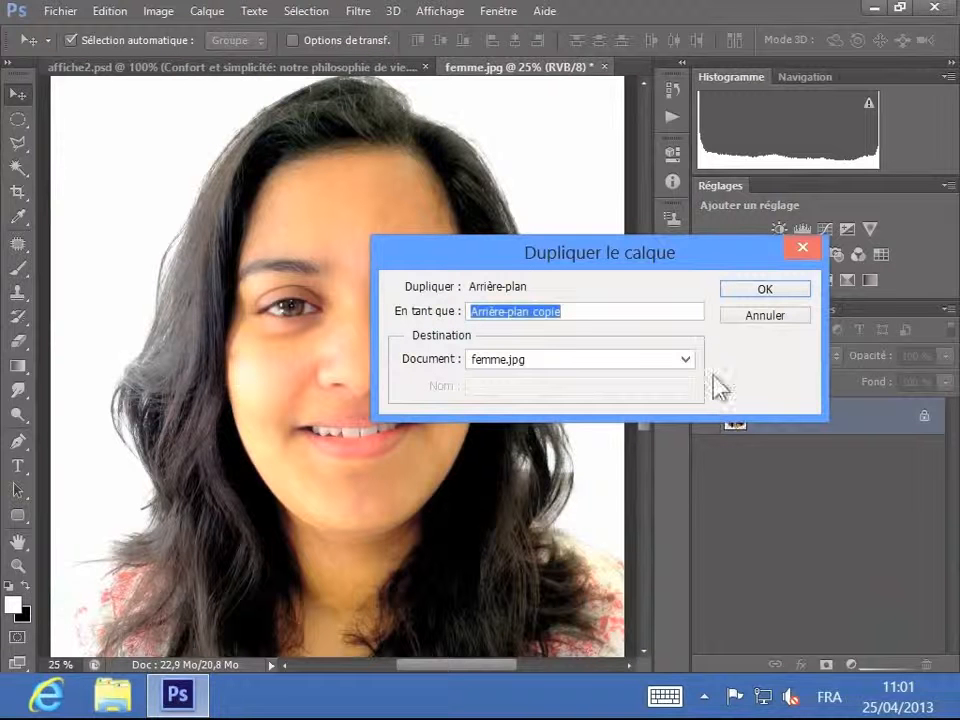
click(745, 290)
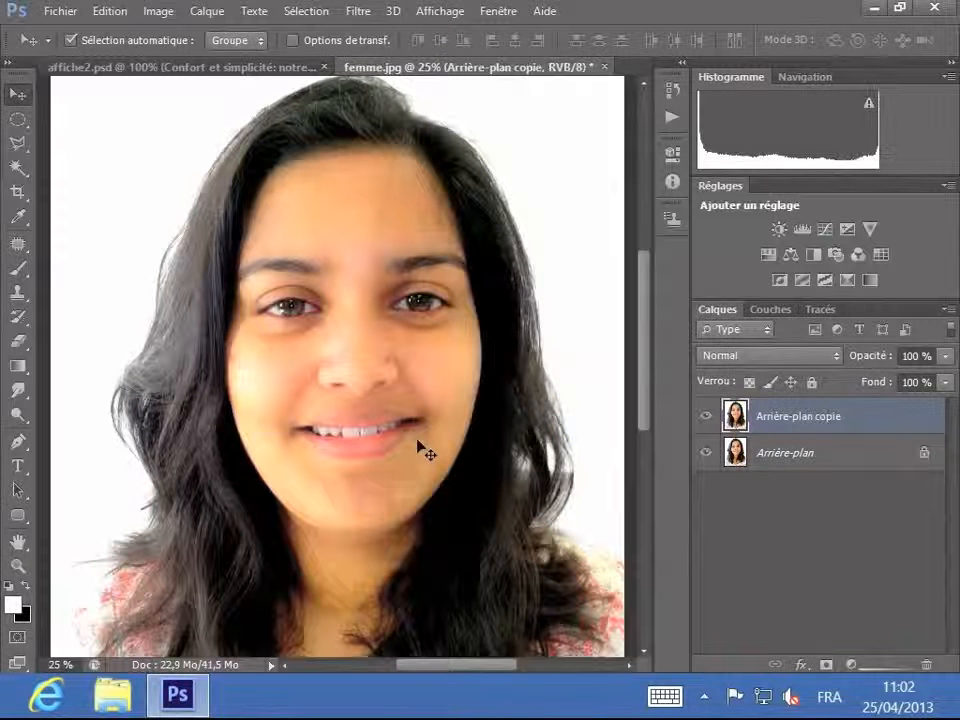
Turn on Quick Mask mode for the duplicated layer, with the mouth framed at 100 % zoom
key(ctrl+plus)
key(ctrl+plus)
key(ctrl+plus)
key(ctrl+plus)
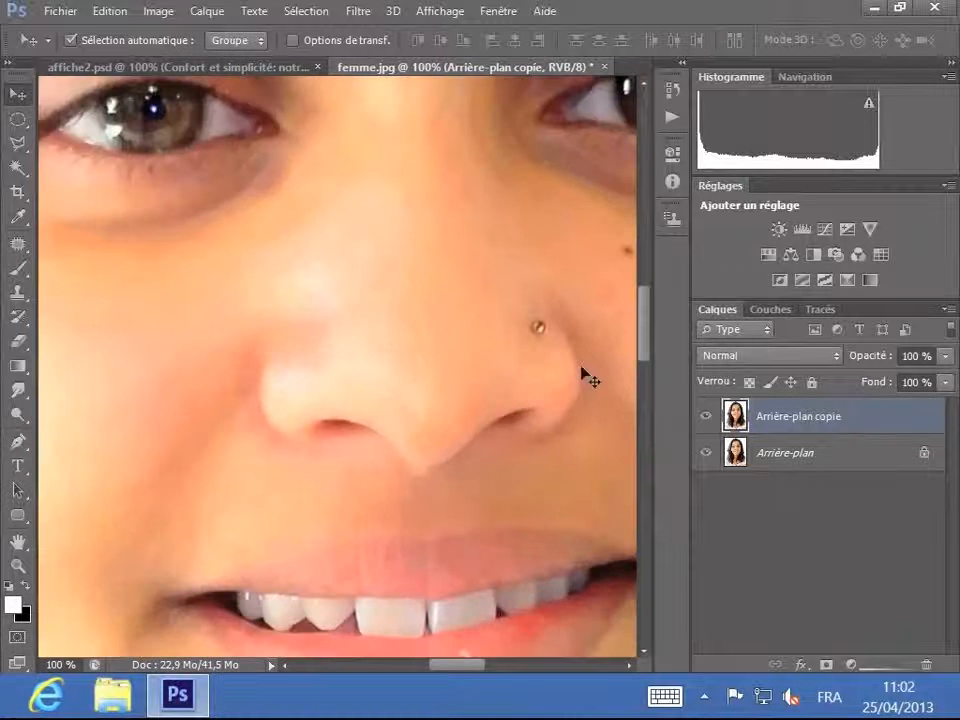
drag(649, 349, 650, 390)
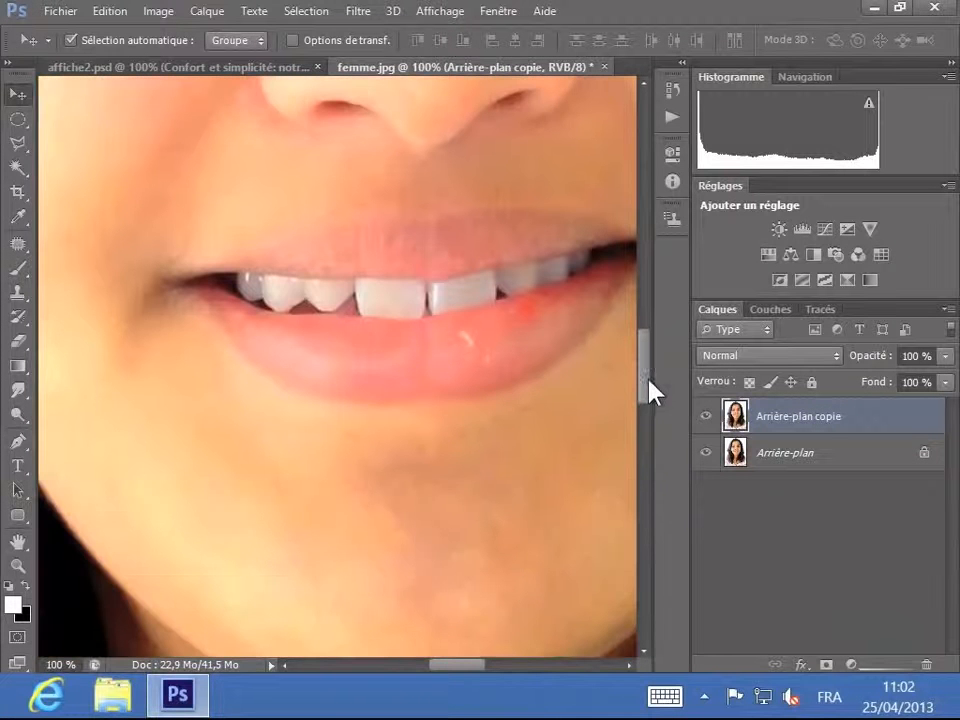
drag(470, 663, 481, 663)
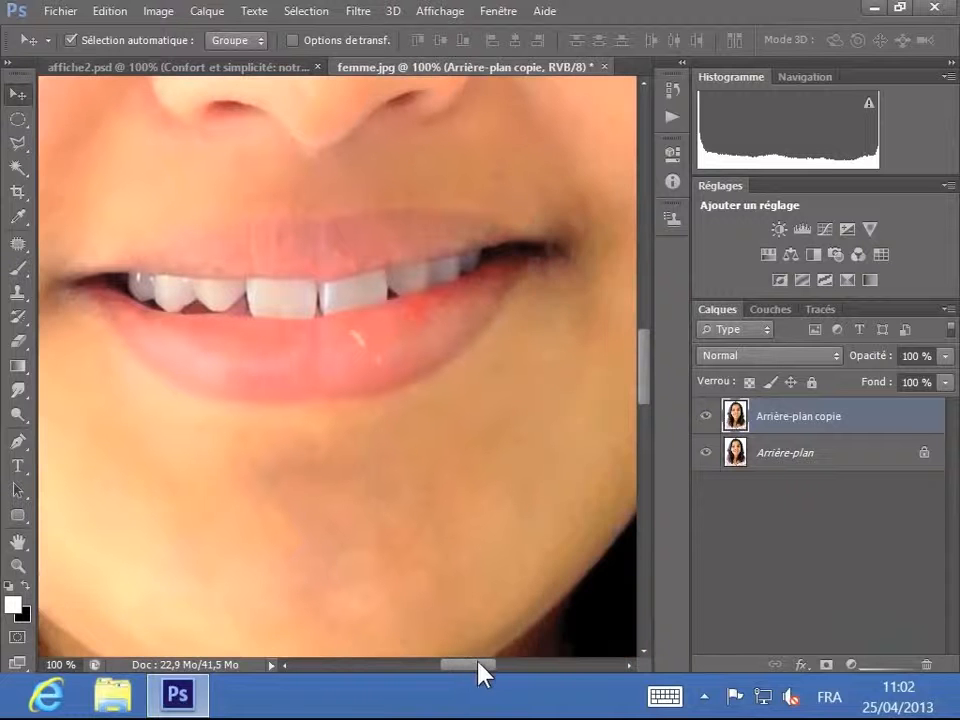
drag(648, 393, 649, 385)
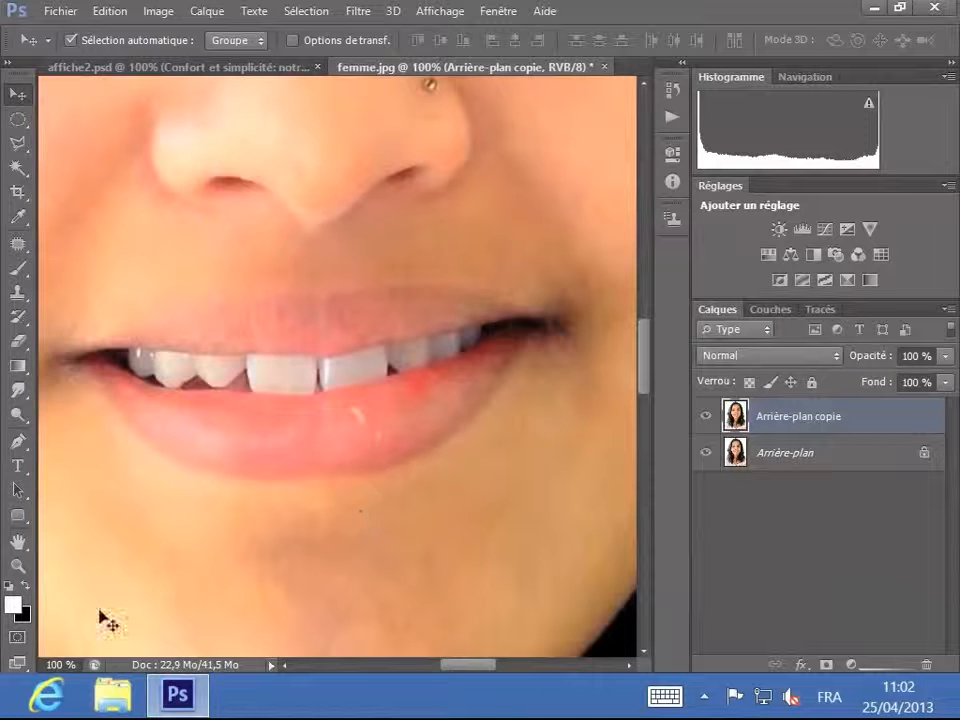
click(18, 638)
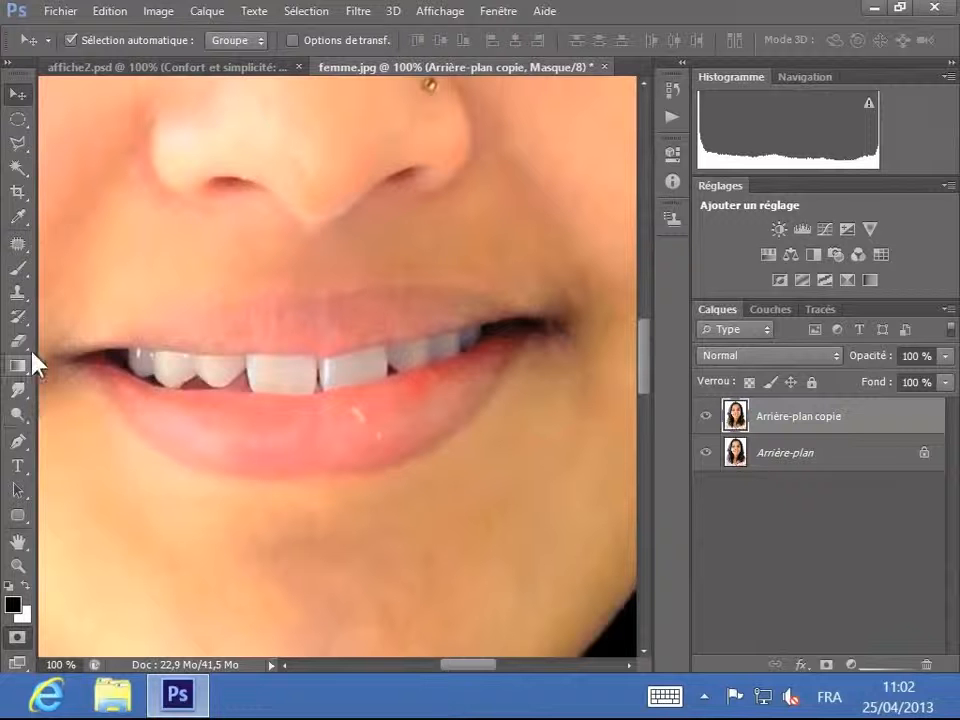
Paint the mask over the upper and lower lips, avoiding the teeth, with a 26 px brush at 42 % hardness
click(17, 270)
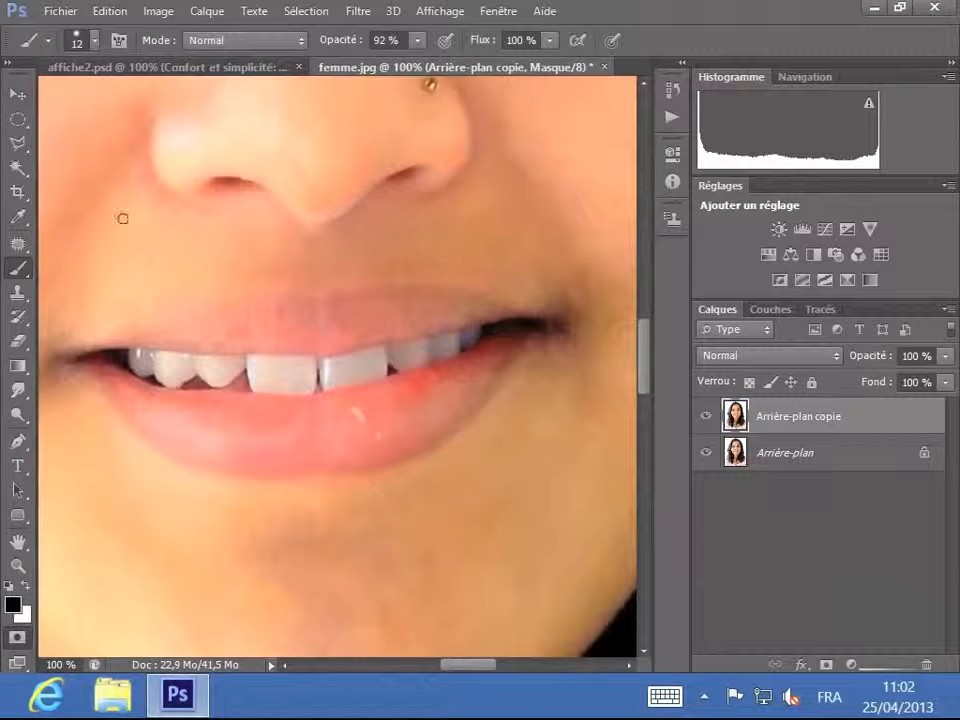
click(95, 42)
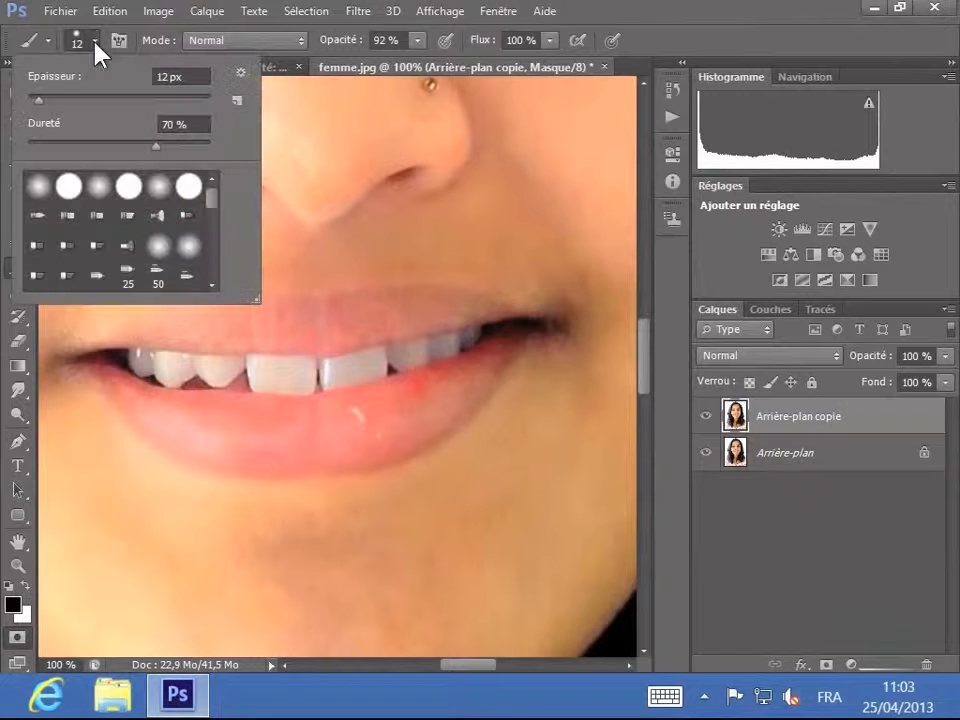
drag(48, 97, 51, 99)
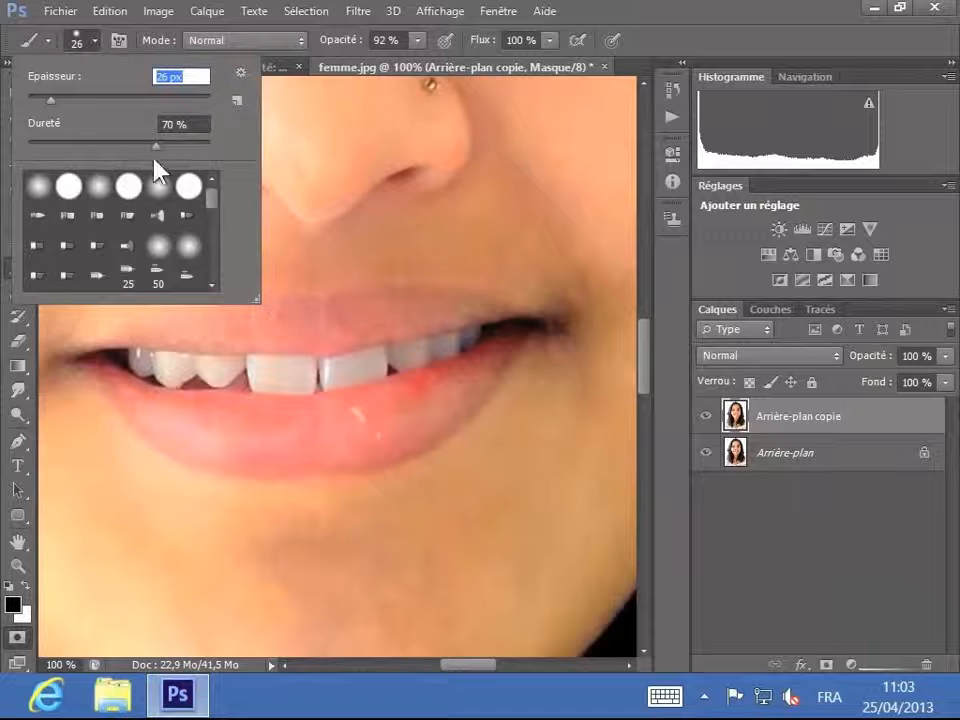
drag(156, 146, 104, 146)
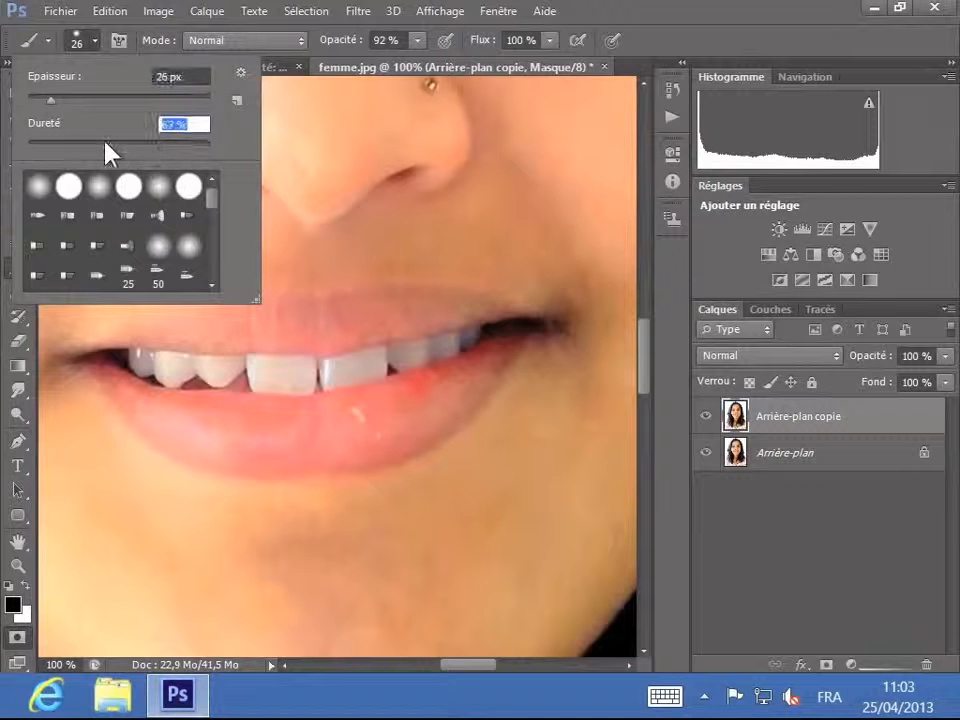
click(352, 74)
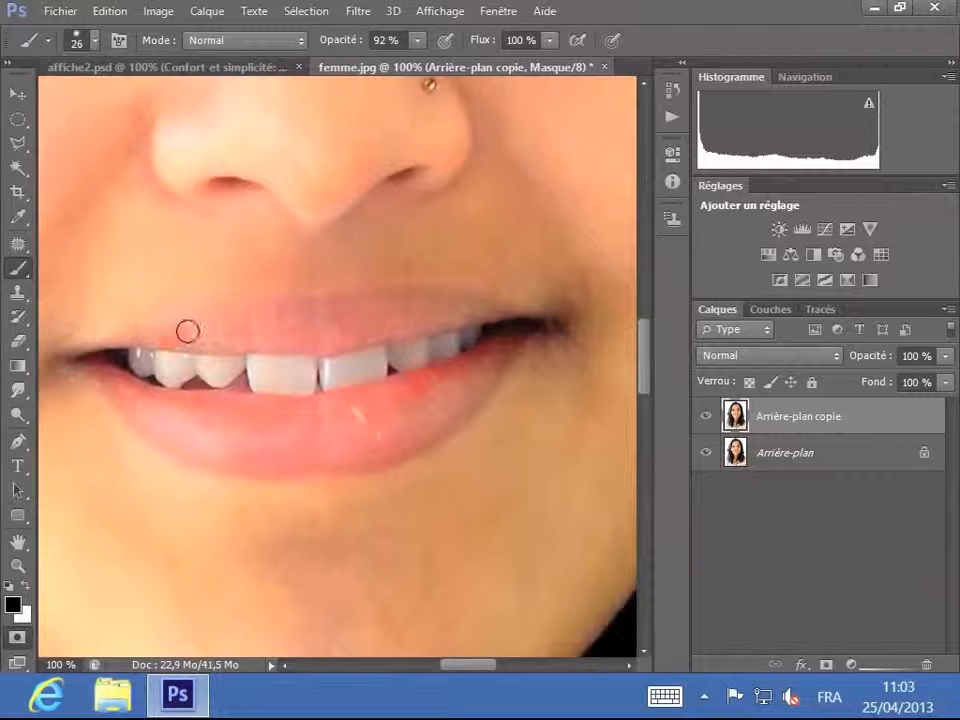
mouse_move(234, 315)
mouse_down()
mouse_move(330, 311)
mouse_move(386, 296)
mouse_move(446, 296)
mouse_move(494, 310)
mouse_move(332, 343)
mouse_move(183, 342)
mouse_move(415, 316)
mouse_up()
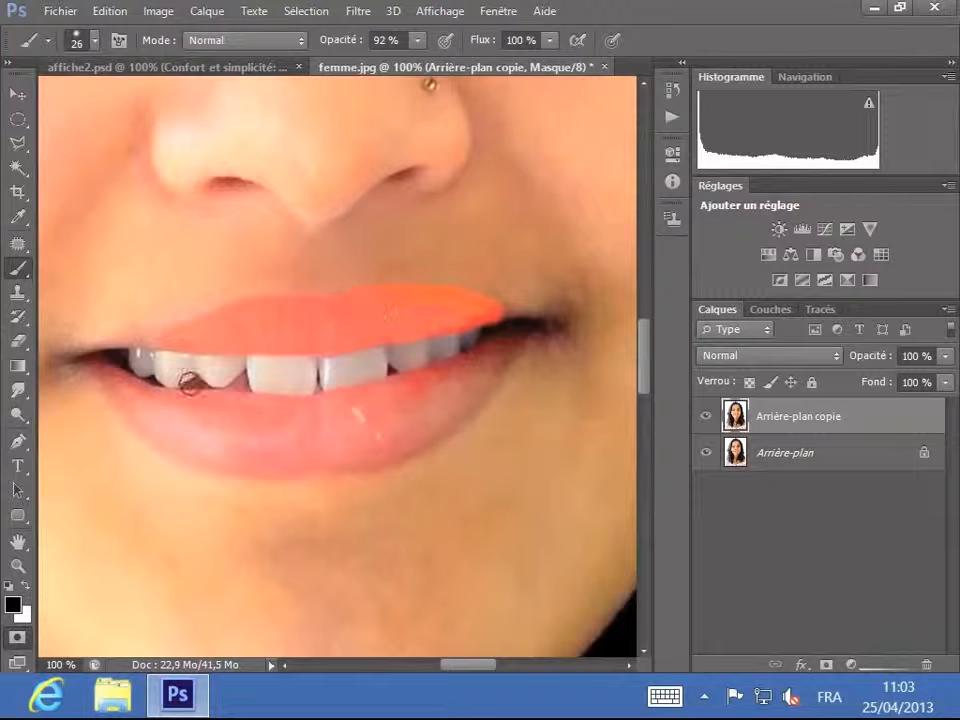
click(118, 384)
mouse_move(118, 384)
mouse_down()
mouse_move(208, 462)
mouse_move(181, 455)
mouse_move(307, 470)
mouse_up()
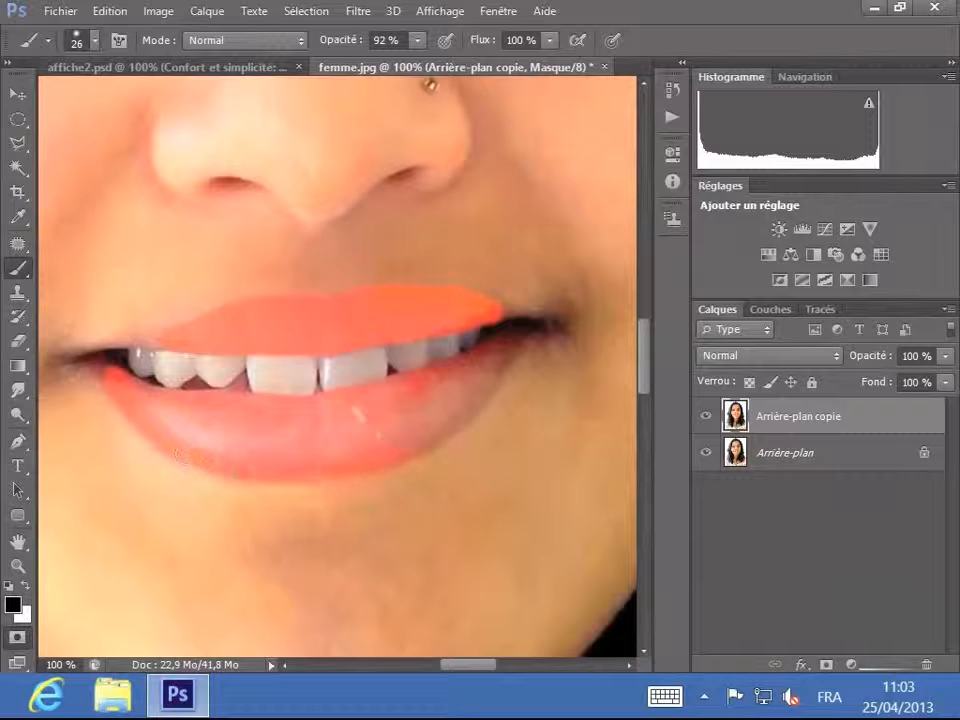
mouse_move(395, 395)
mouse_down()
mouse_move(450, 423)
mouse_move(514, 343)
mouse_move(399, 399)
mouse_move(154, 407)
mouse_move(193, 416)
mouse_move(381, 414)
mouse_move(457, 388)
mouse_move(341, 441)
mouse_move(238, 448)
mouse_move(202, 439)
mouse_move(259, 437)
mouse_move(309, 453)
mouse_move(424, 418)
mouse_move(411, 393)
mouse_move(392, 388)
mouse_move(274, 408)
mouse_move(167, 401)
mouse_move(129, 386)
mouse_up()
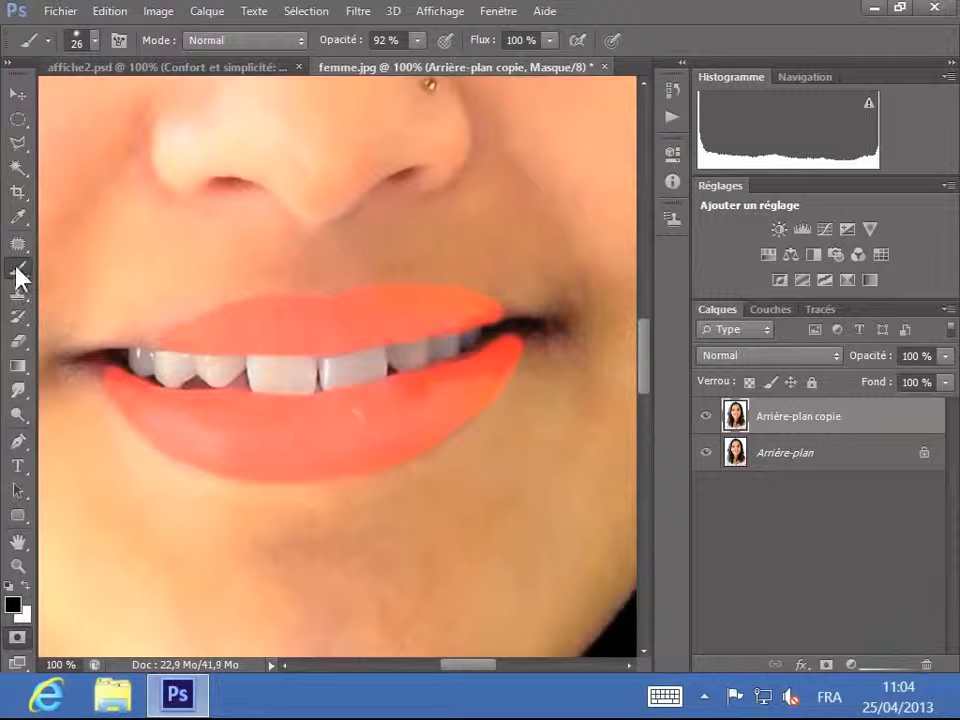
Extend the mask into the corners of the lips with an 11 px brush, and convert the mask to a selection
click(90, 42)
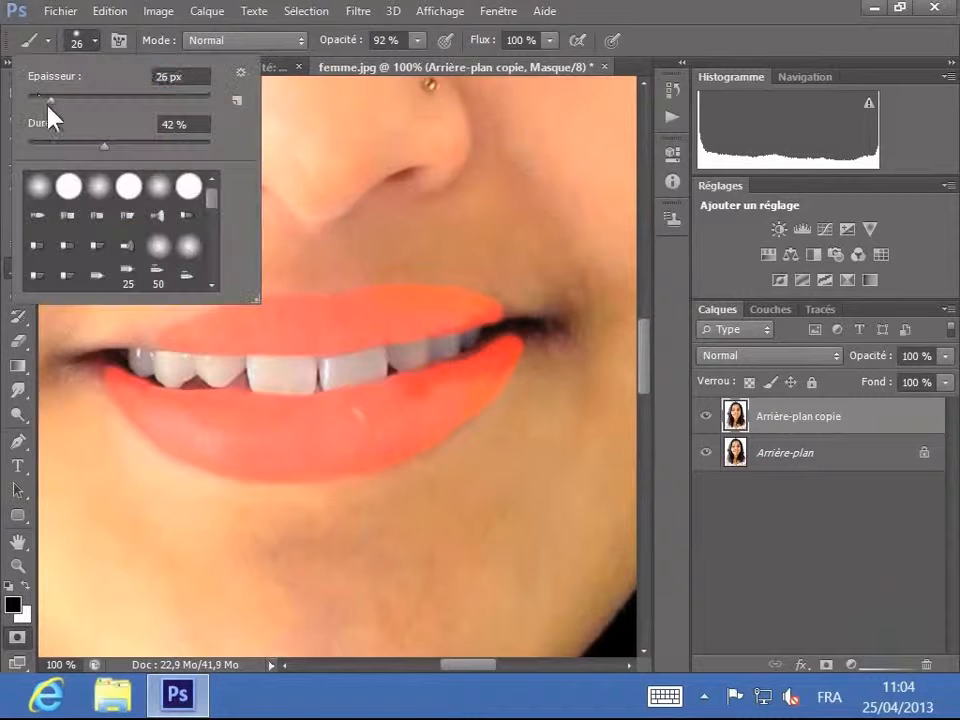
drag(48, 104, 38, 102)
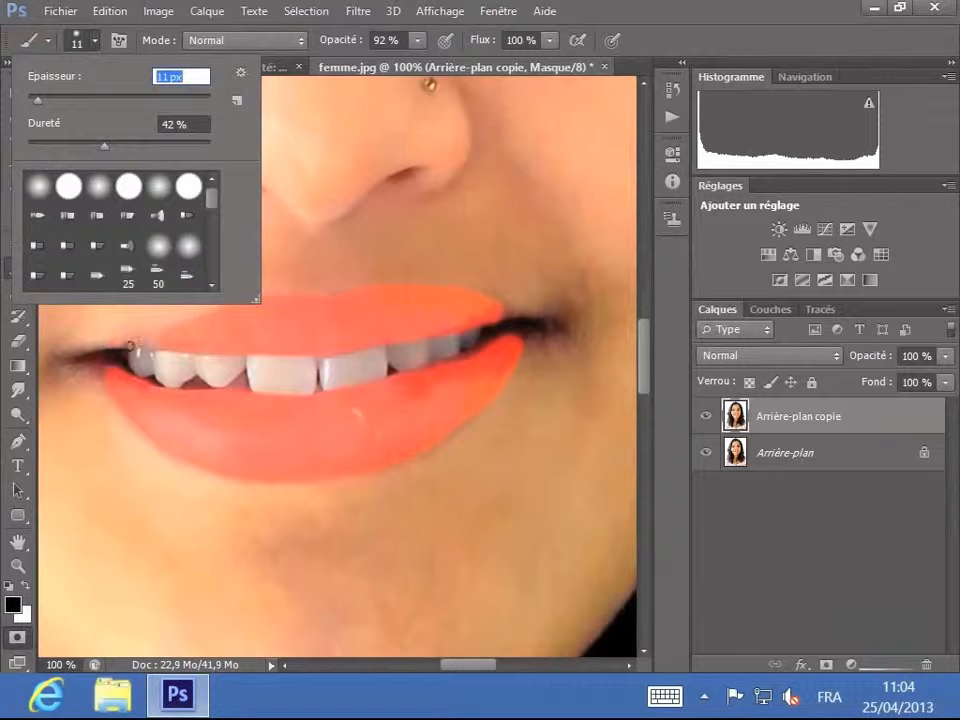
key(Return)
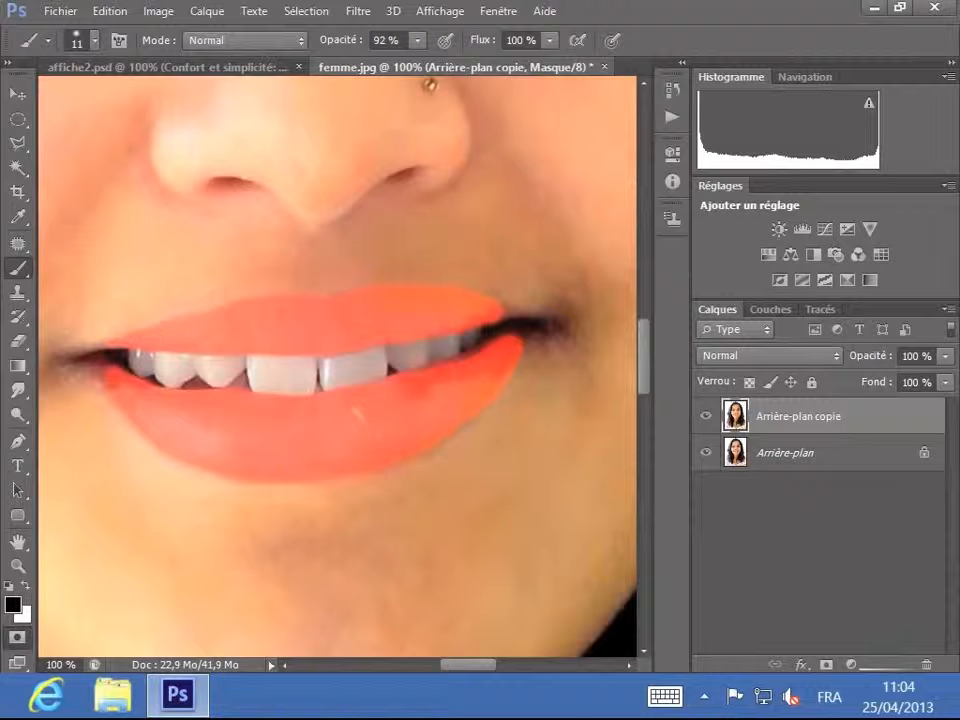
drag(92, 364, 112, 371)
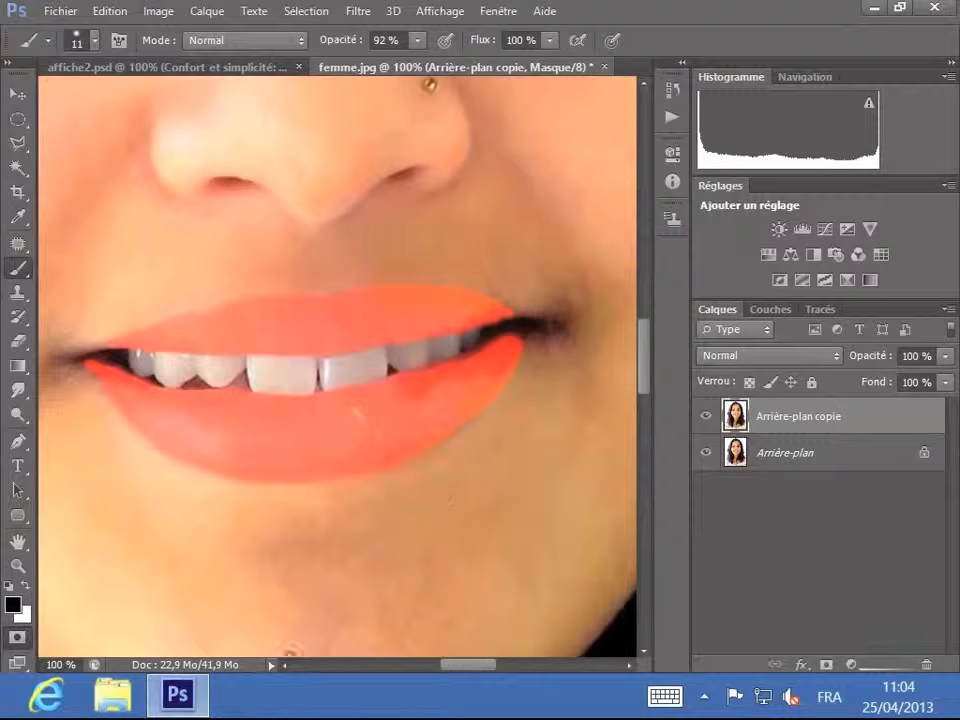
click(17, 638)
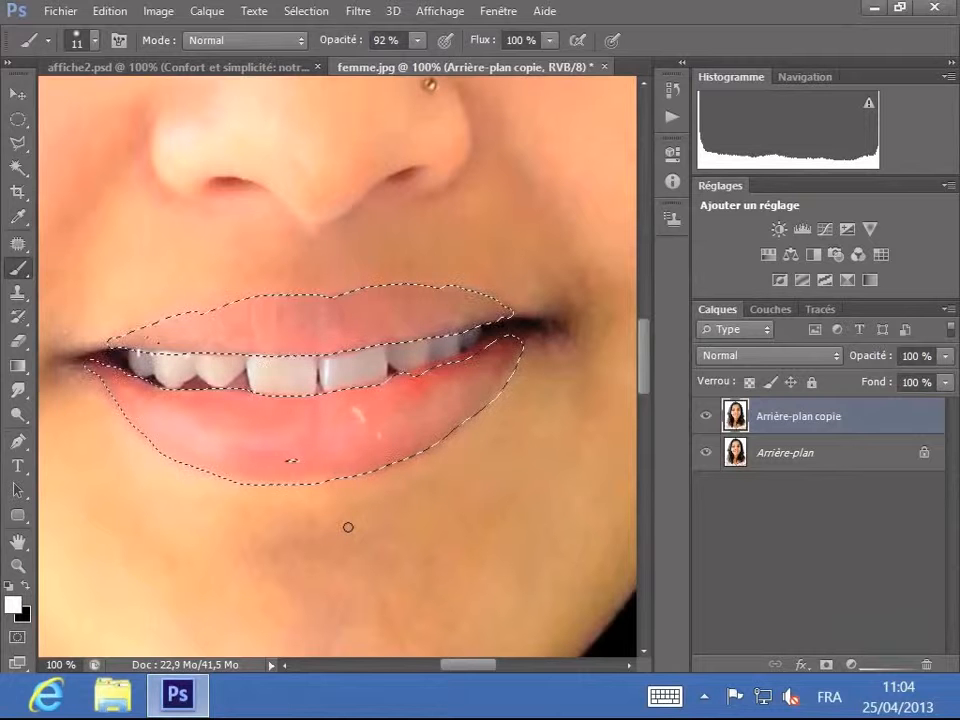
Feather the lip selection (Contour progressif) with a radius of 2 pixels
click(305, 13)
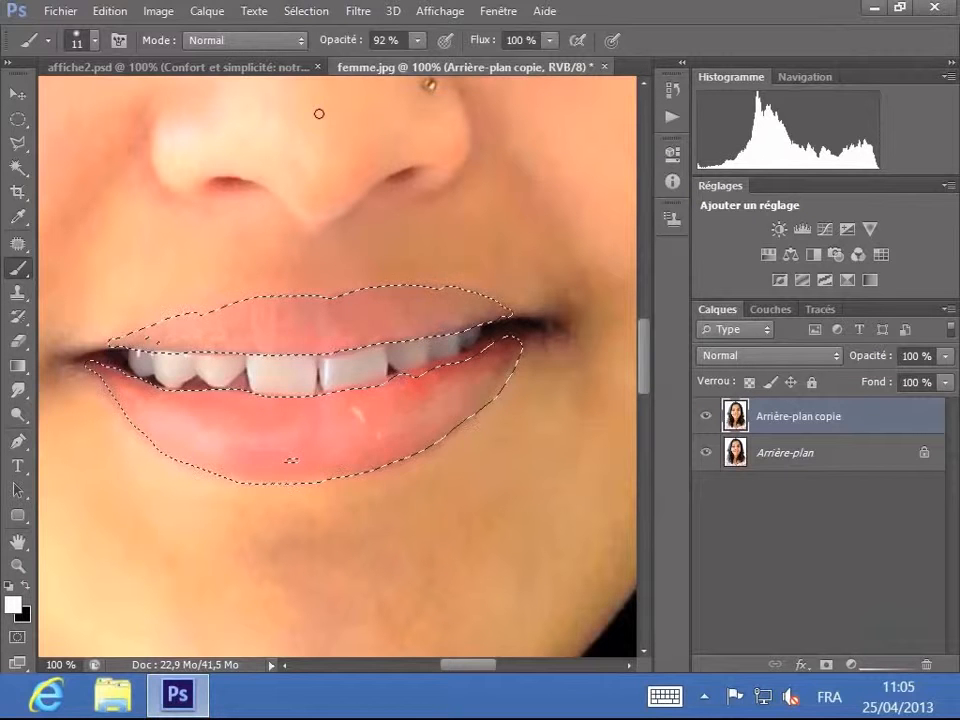
click(305, 12)
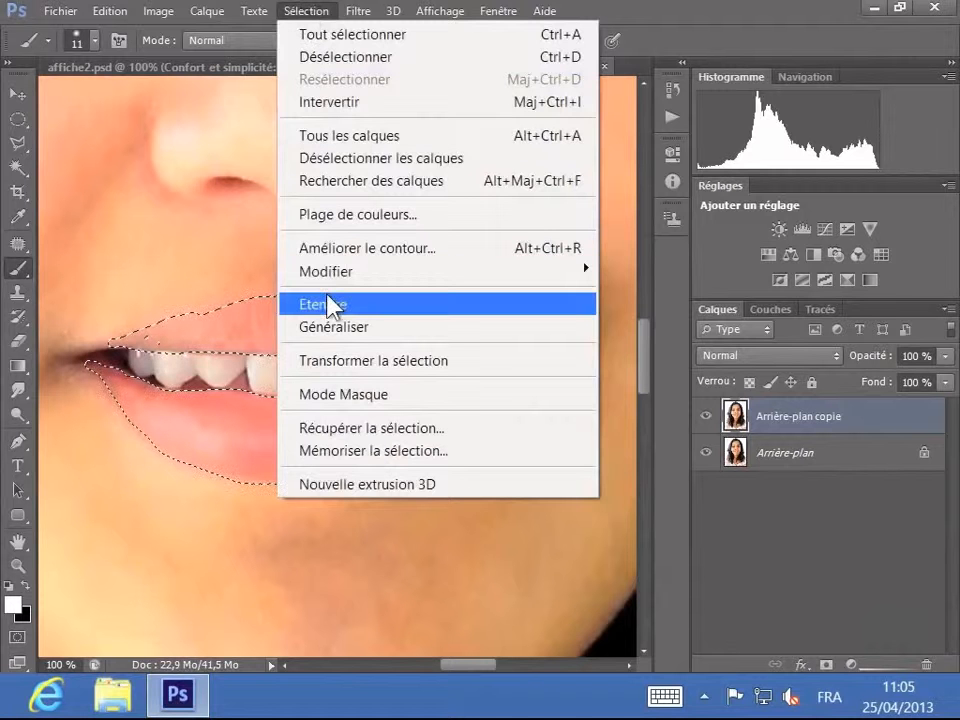
mouse_move(333, 290)
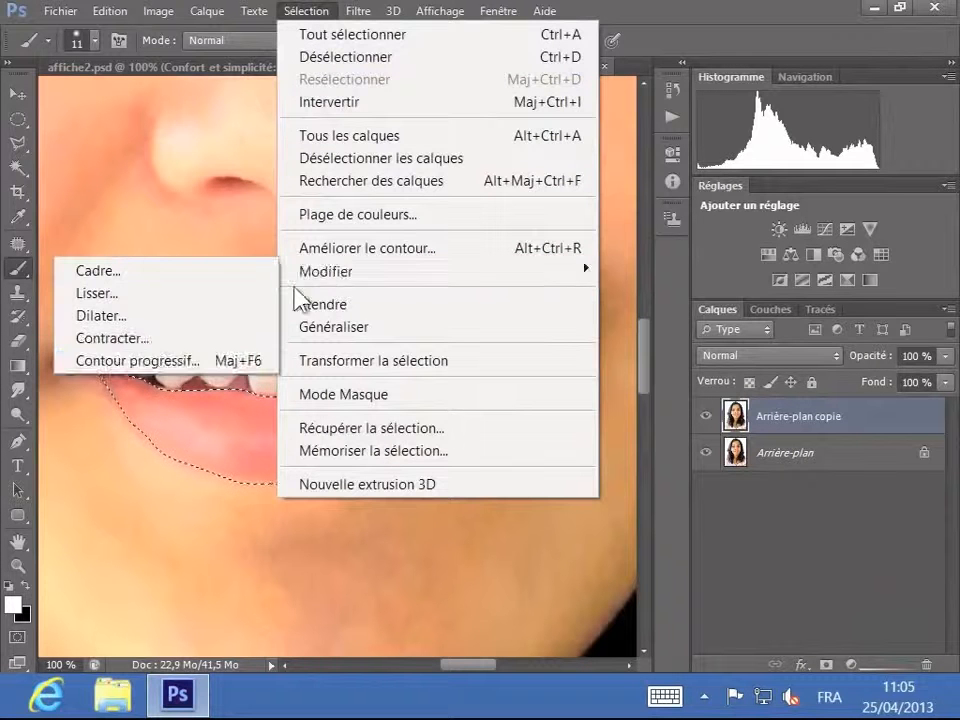
click(230, 361)
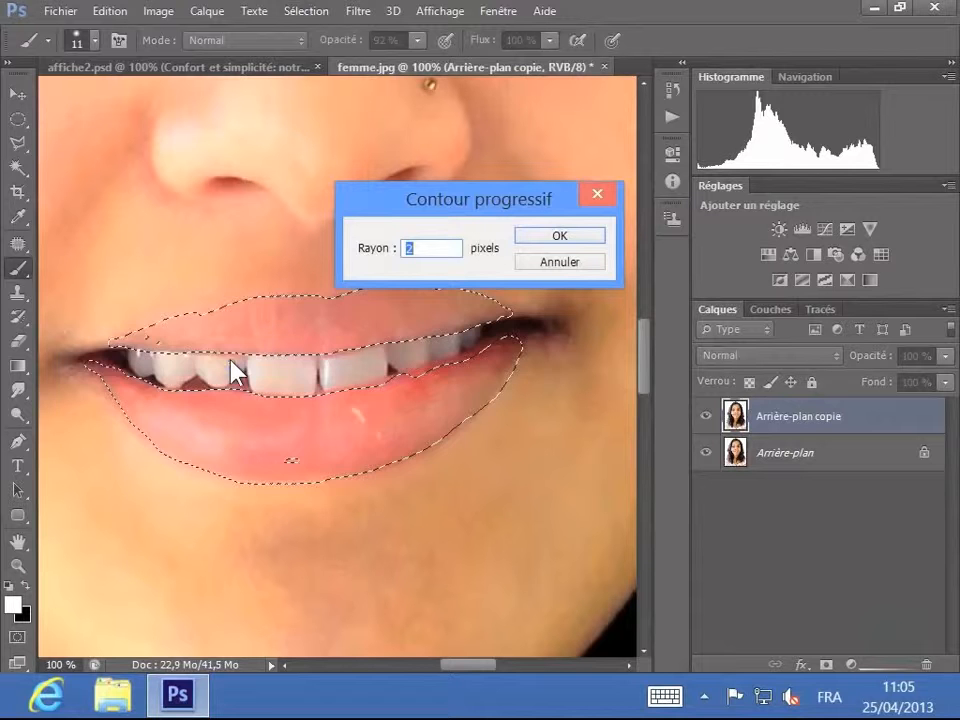
click(416, 252)
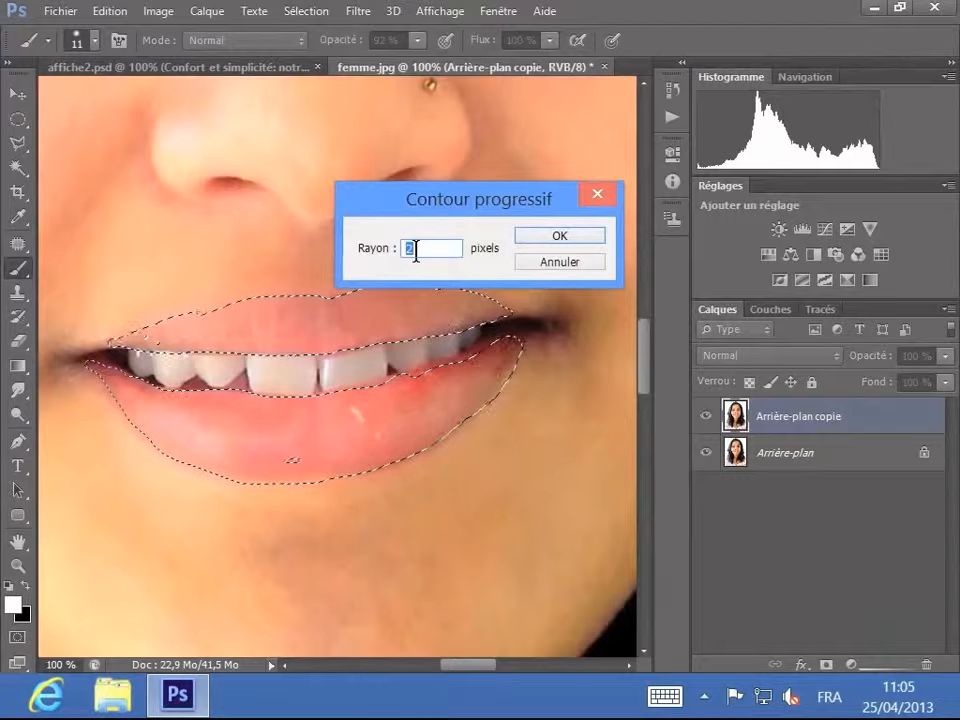
click(535, 237)
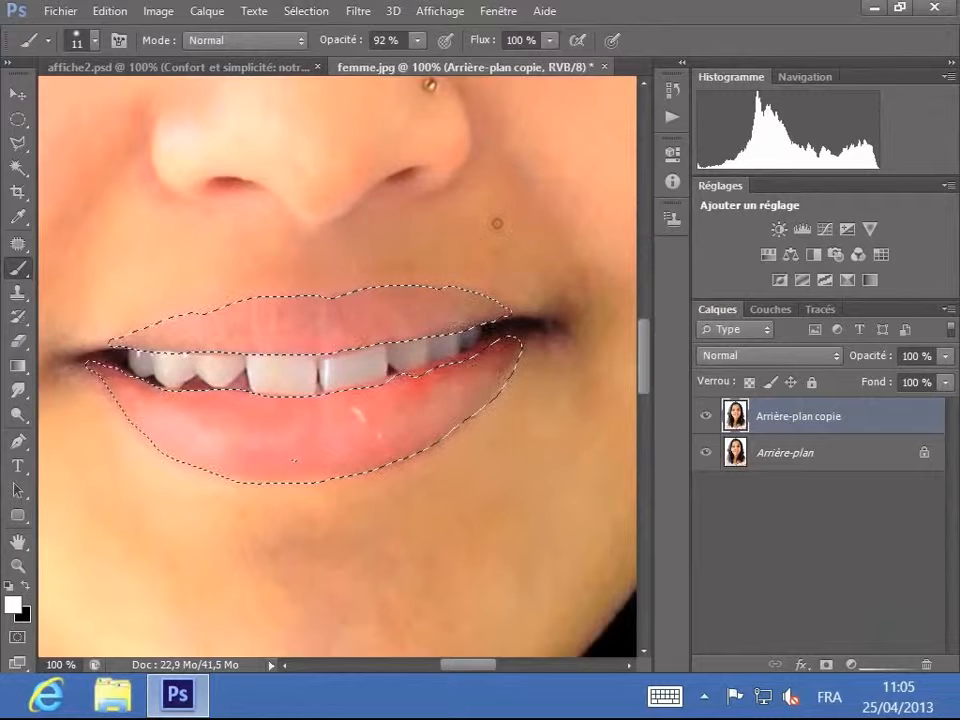
Open Color Balance (Balance des couleurs) on the lip selection and set the midtones to about +44 toward red and -36 toward magenta
click(160, 12)
mouse_move(190, 70)
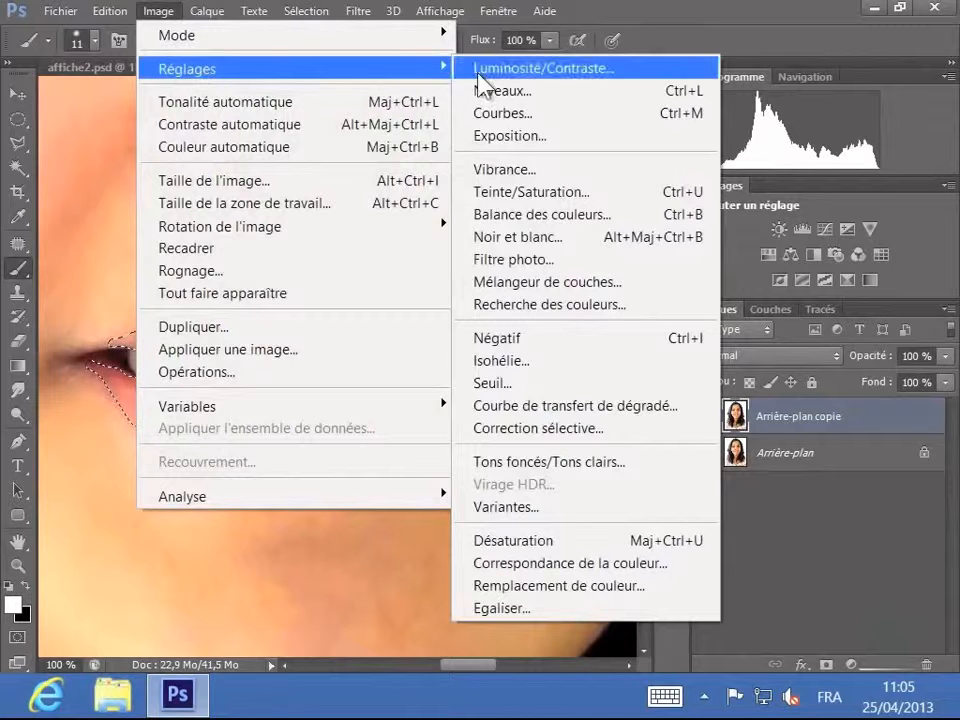
click(515, 218)
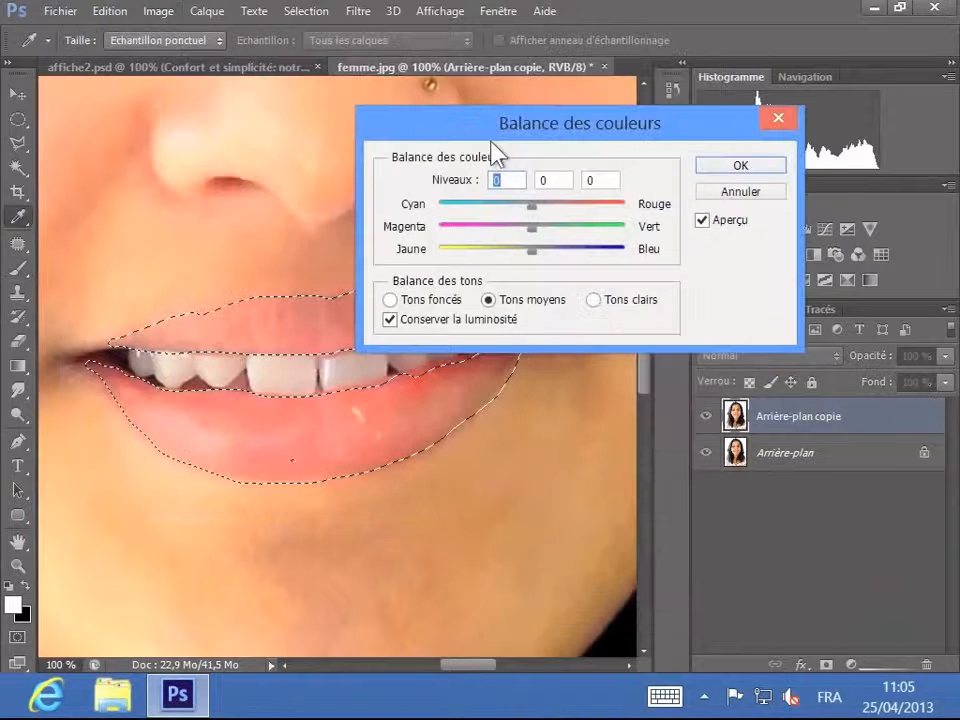
drag(490, 123, 625, 102)
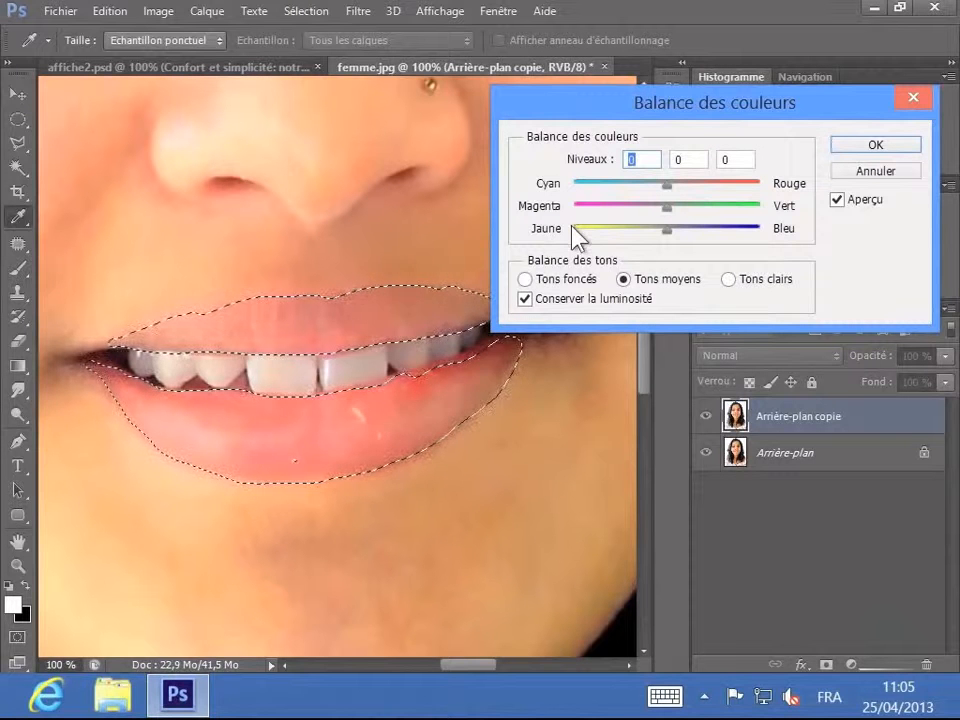
click(525, 280)
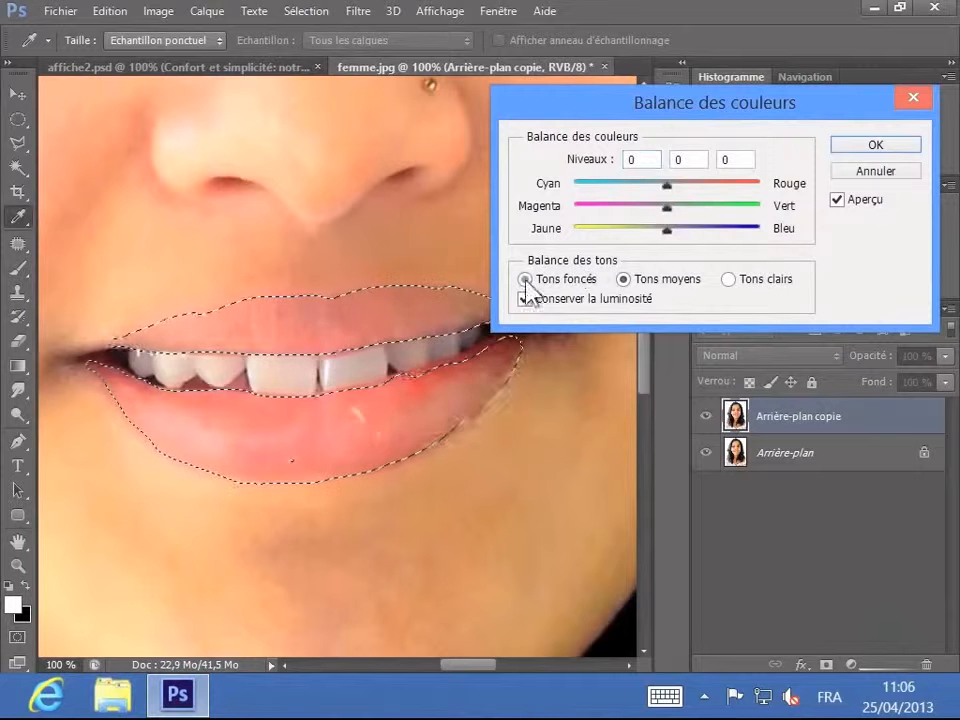
click(622, 279)
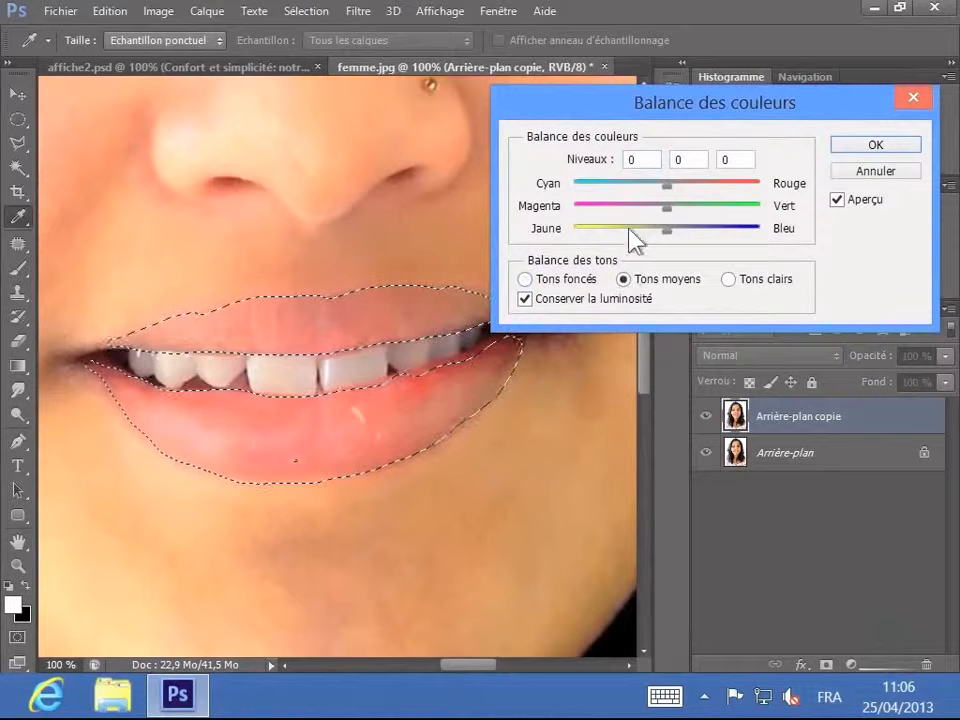
click(729, 280)
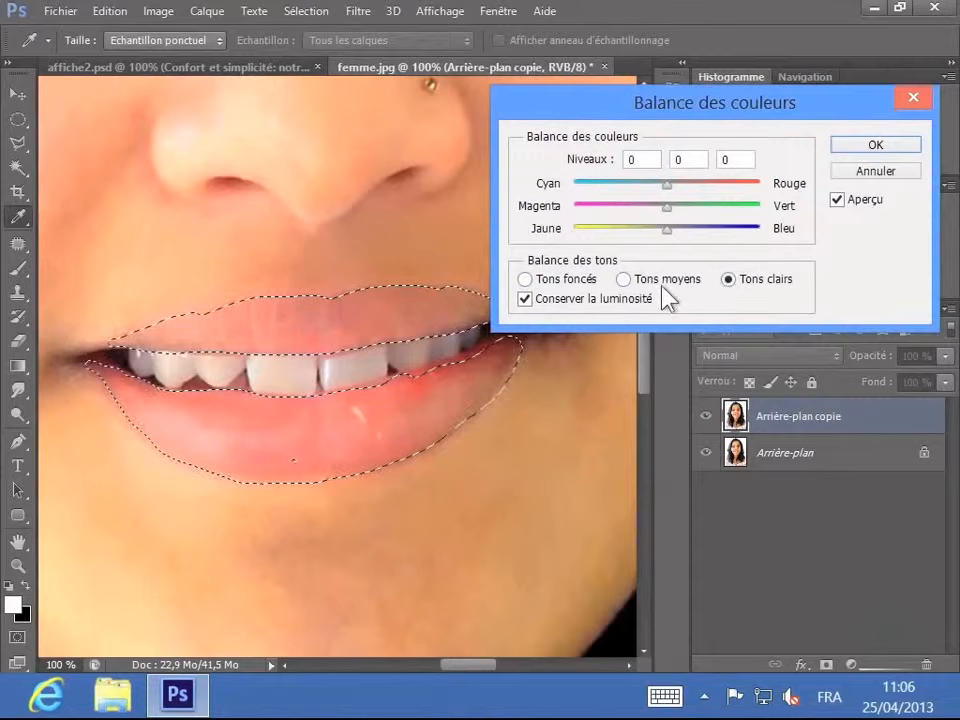
click(622, 279)
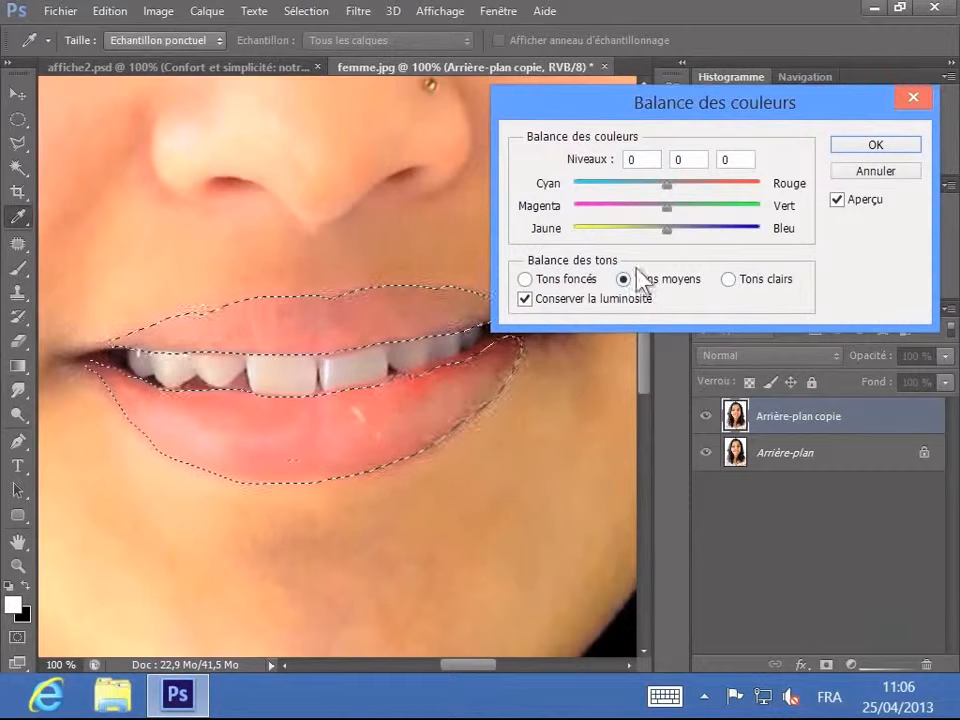
click(684, 183)
drag(694, 183, 716, 184)
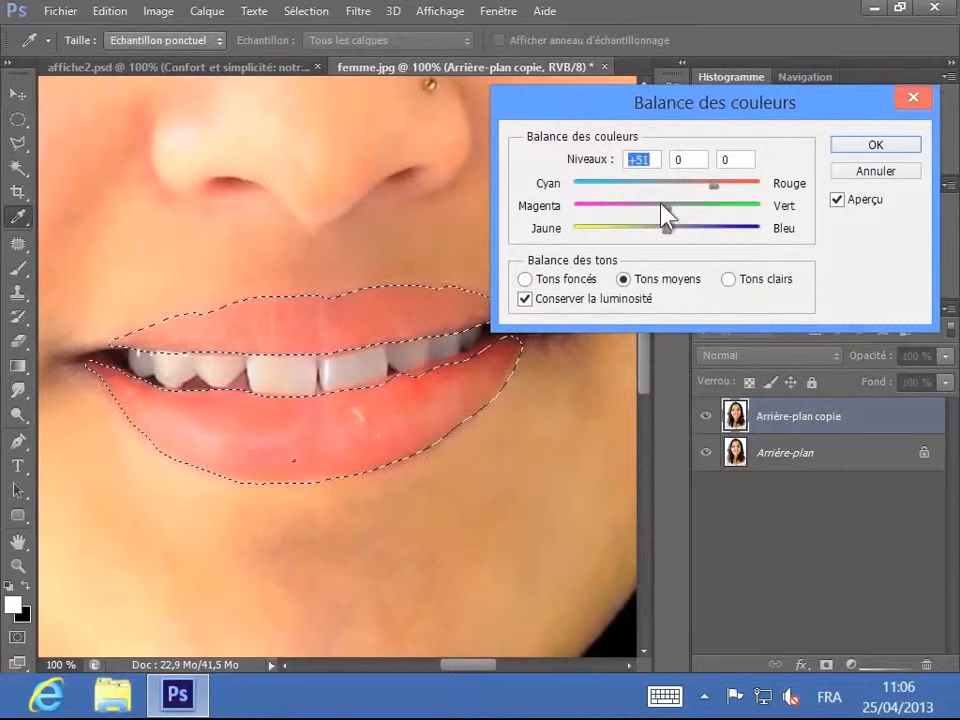
drag(666, 207, 632, 206)
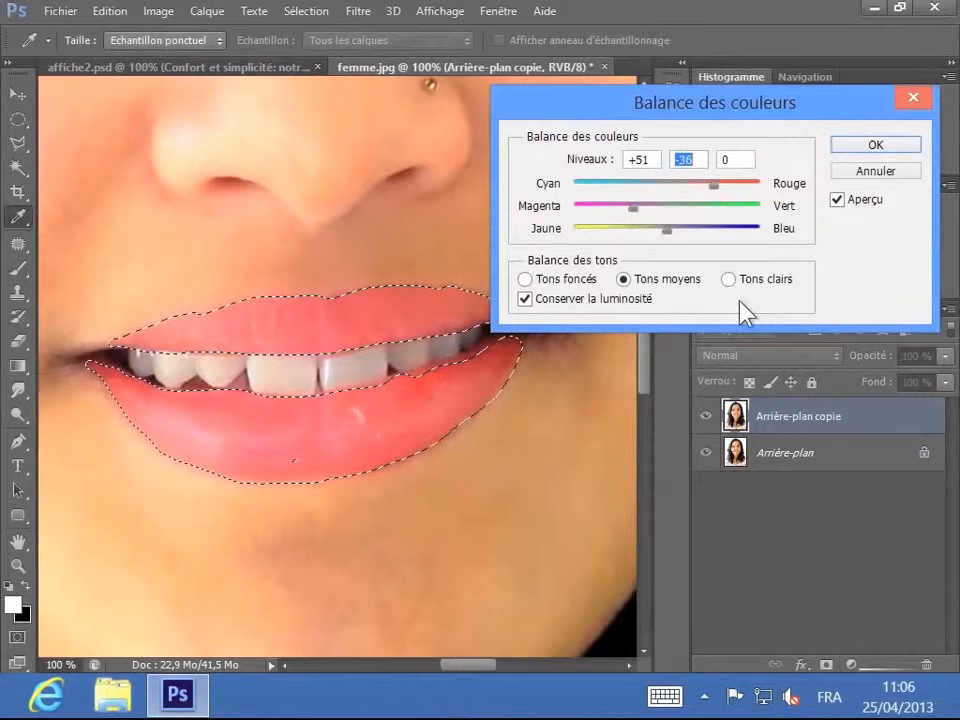
drag(713, 184, 714, 193)
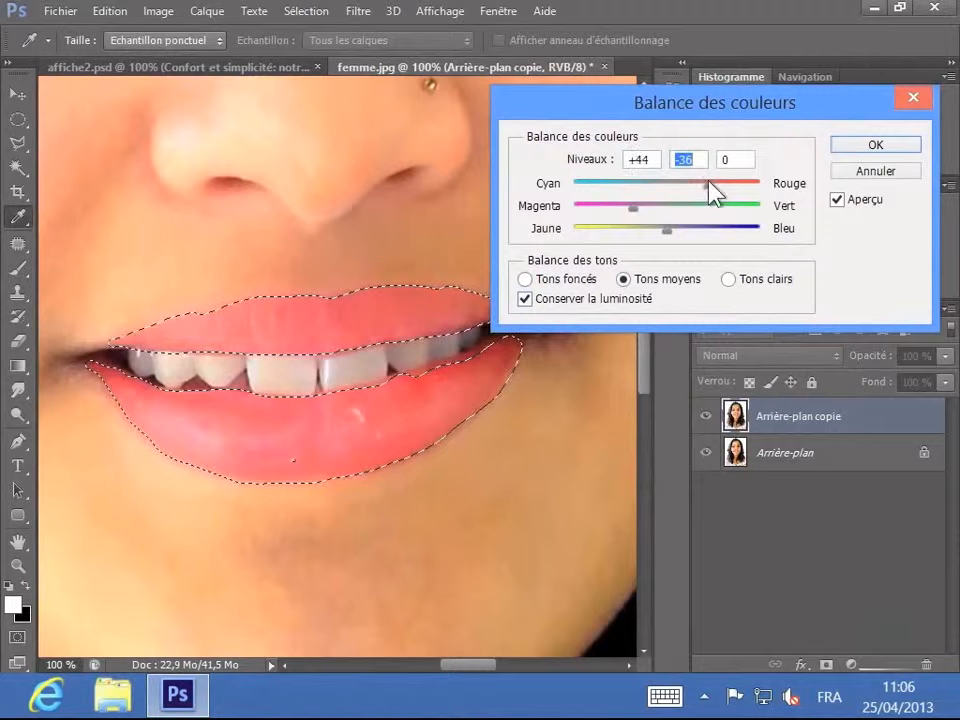
Shift the highlights (Tons clairs) to -32 toward magenta, then apply the color balance and deselect the lips
click(727, 279)
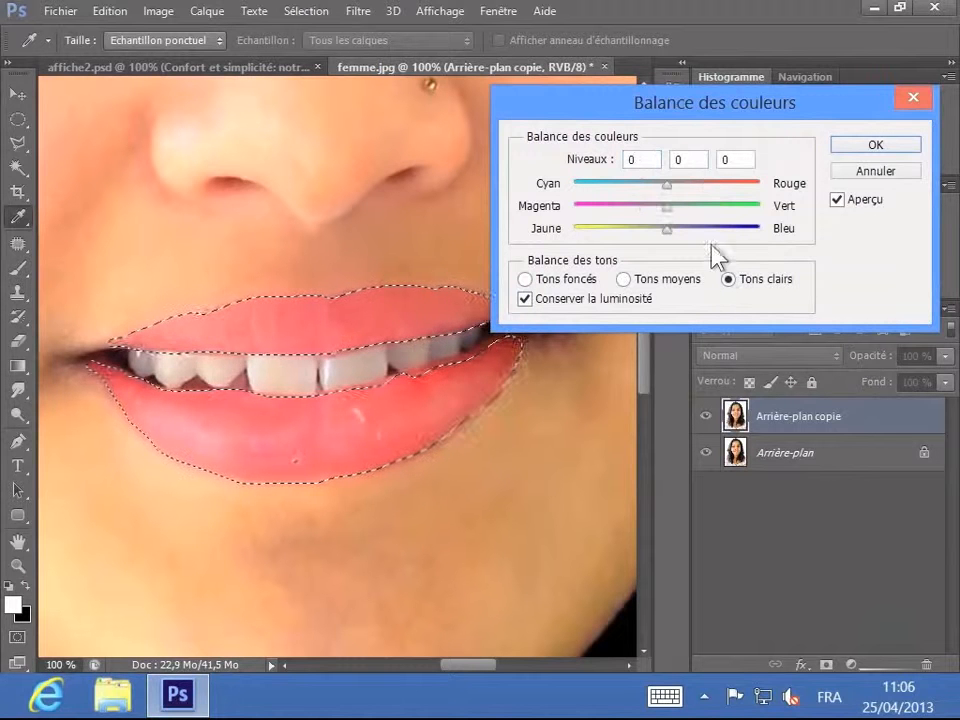
drag(664, 199, 637, 210)
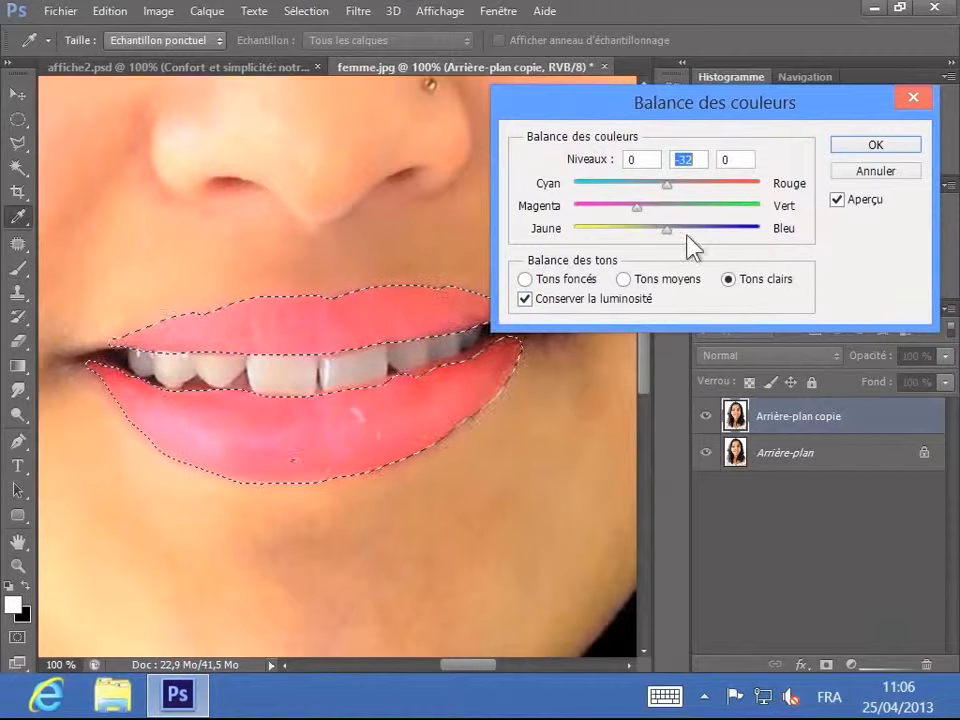
click(857, 150)
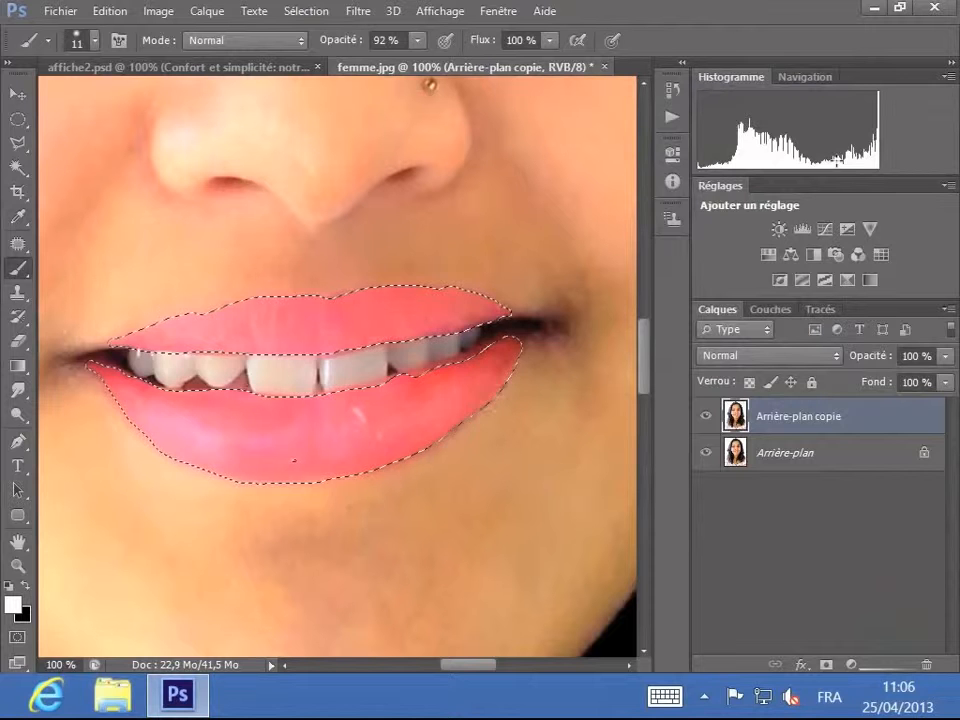
key(ctrl+d)
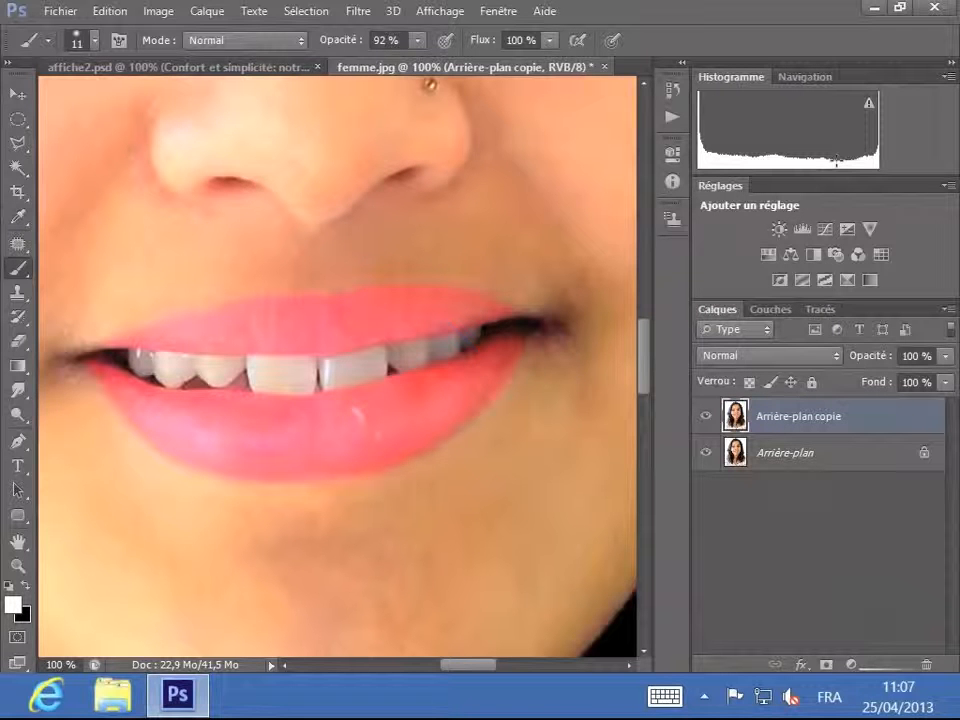
Compare the face with and without the lip recoloring at 33.3 % zoom by hiding and reshowing the Arrière-plan copie layer
key(ctrl+minus)
key(ctrl+minus)
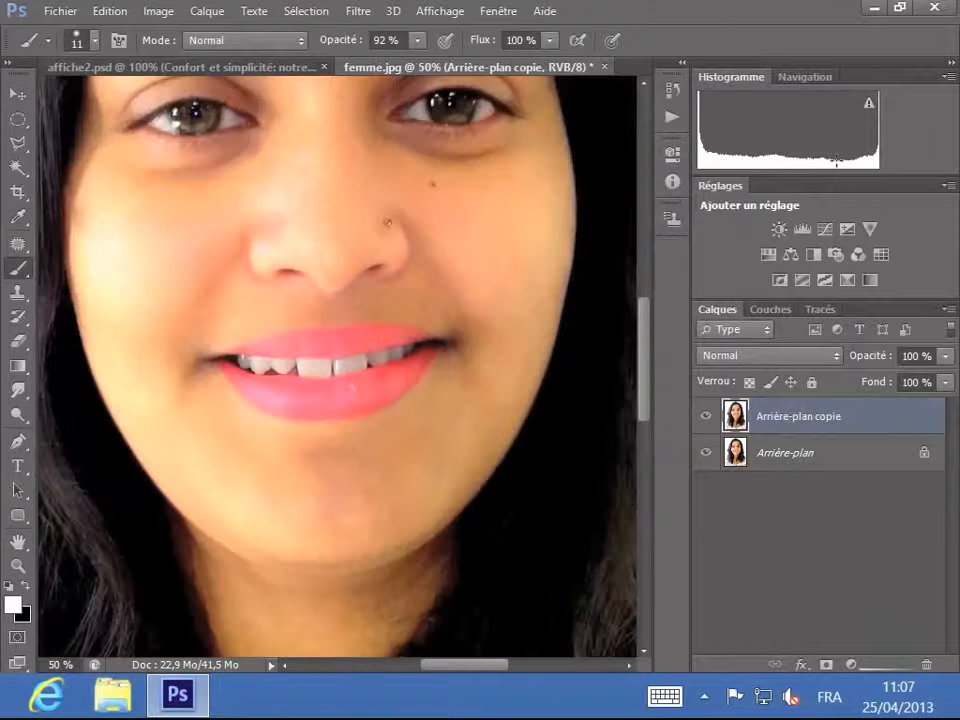
key(ctrl+minus)
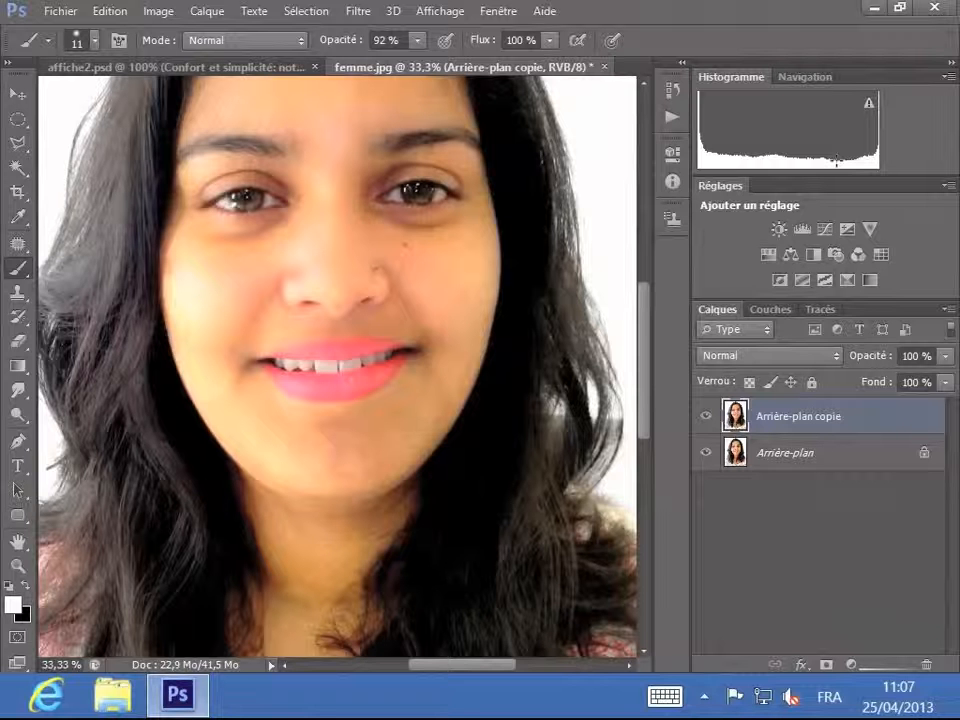
click(707, 418)
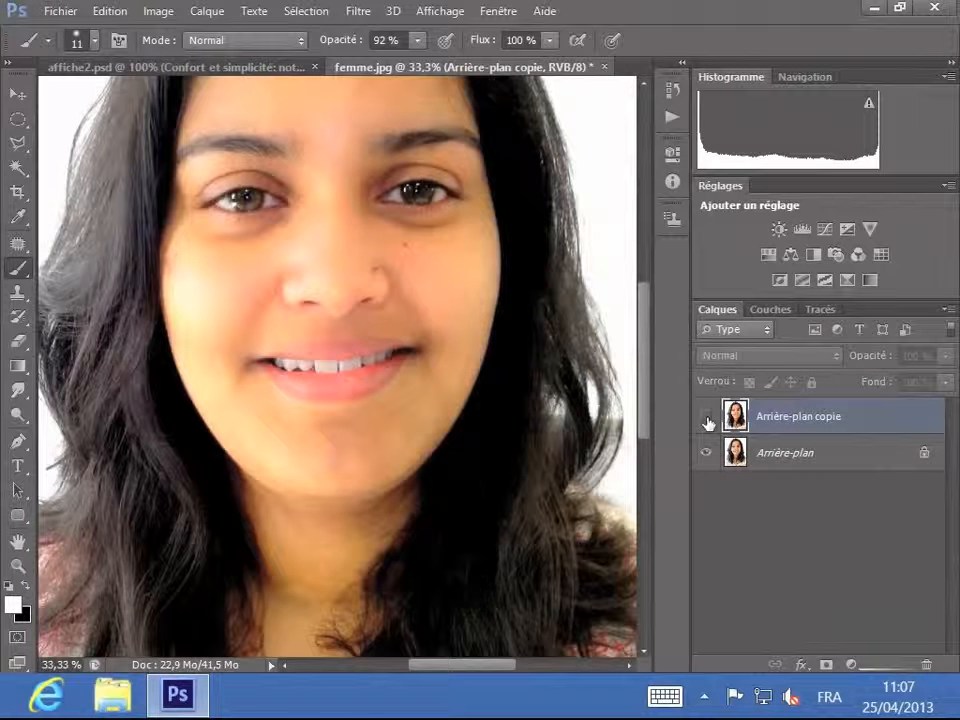
click(707, 419)
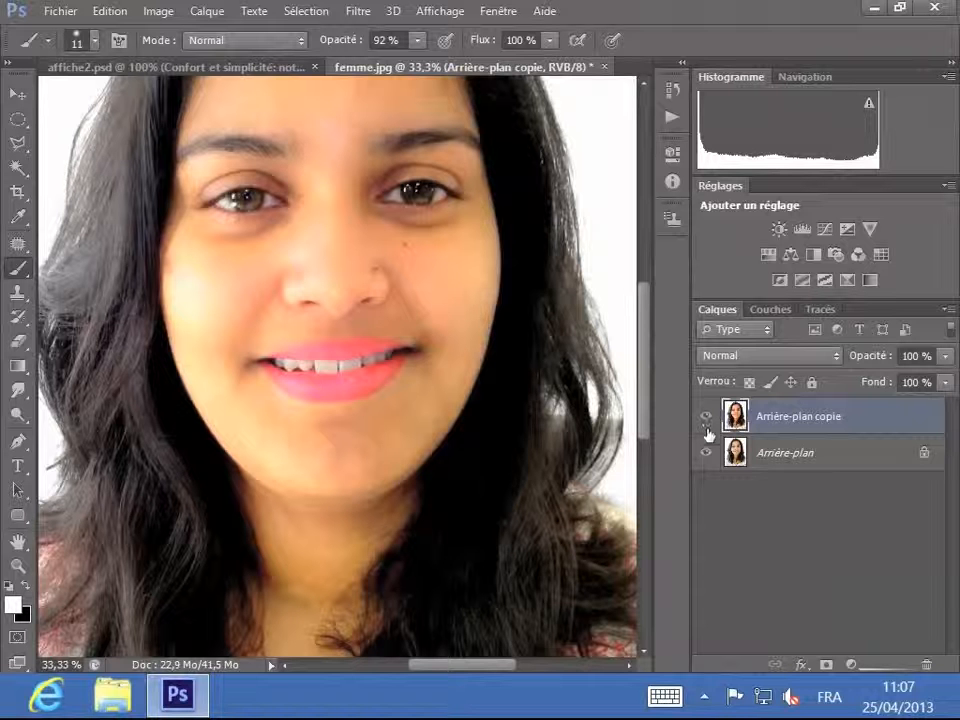